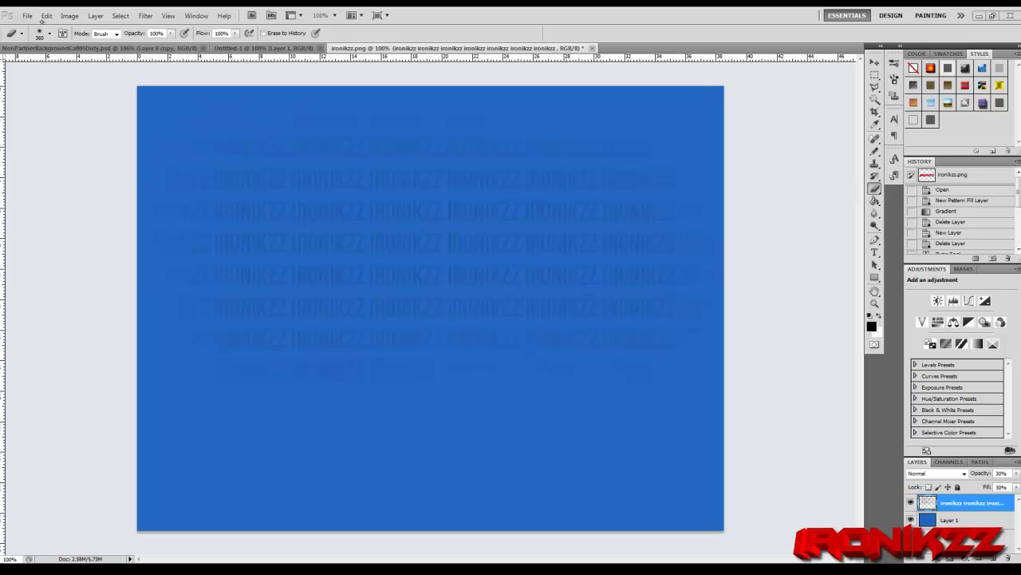
Check the brush size settings, then browse the open documents and return to ironikzz.png.
left_click(49, 33)
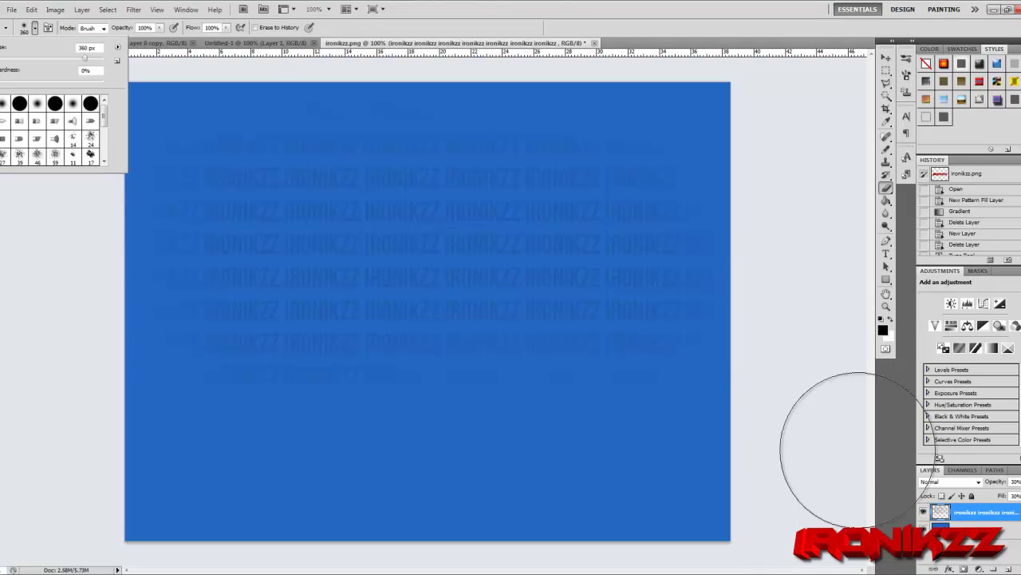
left_click(887, 56)
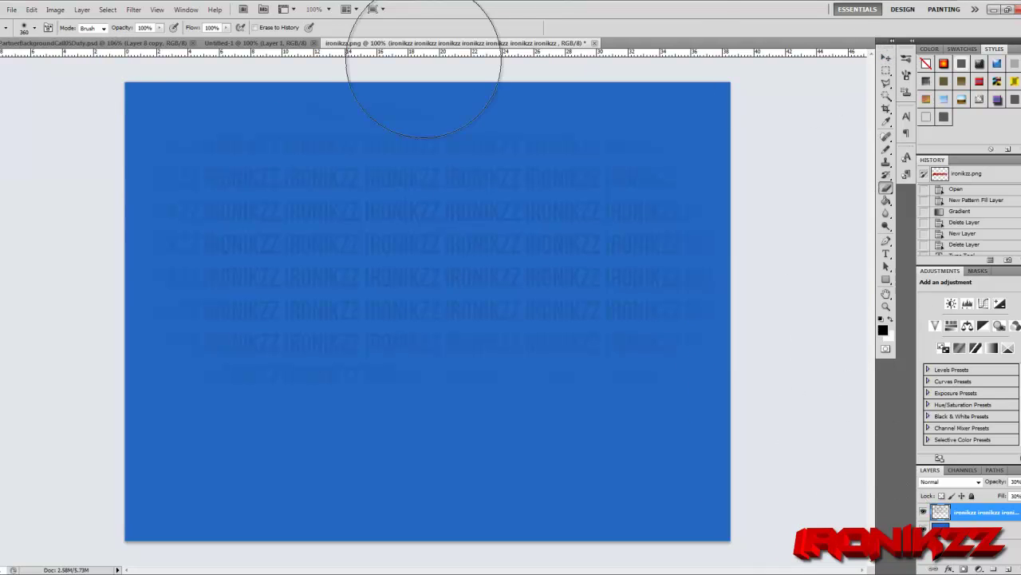
left_click(250, 43)
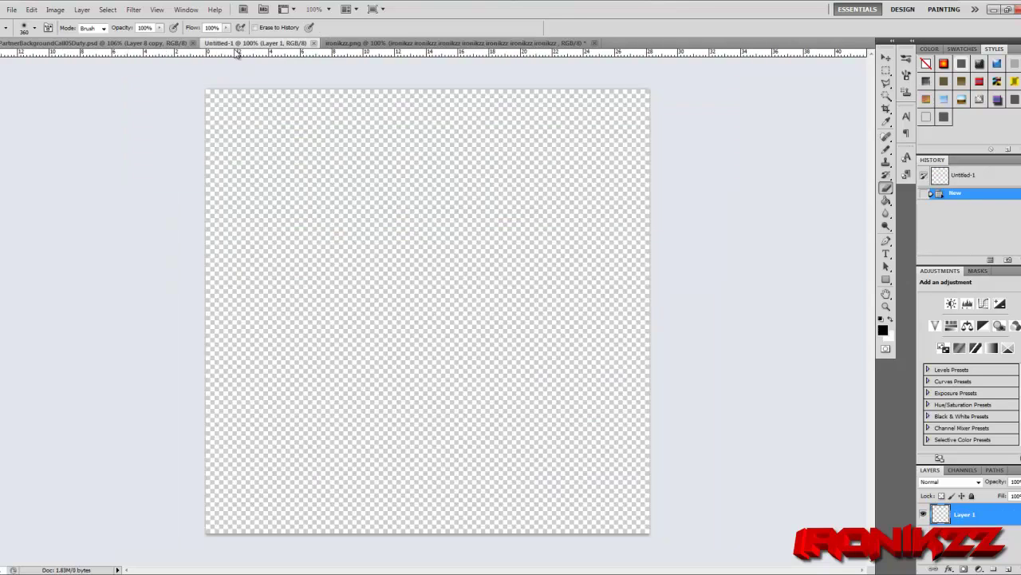
left_click(163, 44)
left_click(393, 44)
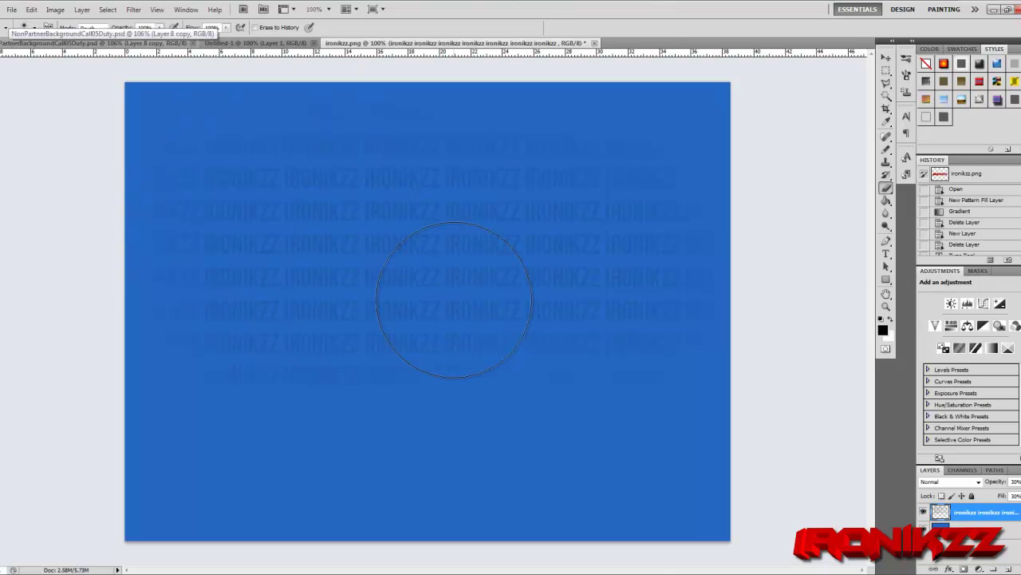
Create a new 800 × 800 pixel document with a transparent background.
left_click(12, 9)
left_click(64, 19)
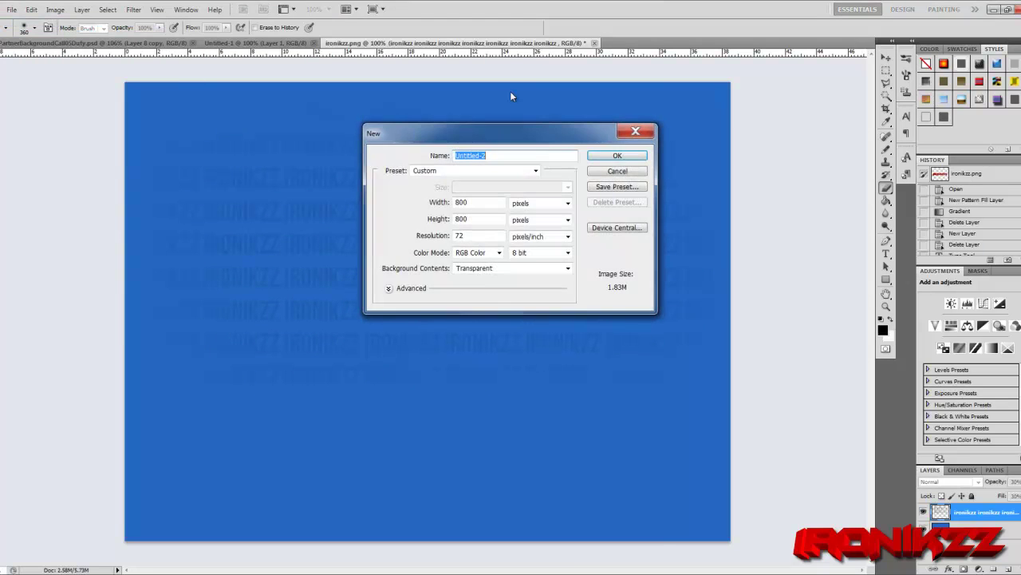
double_click(477, 218)
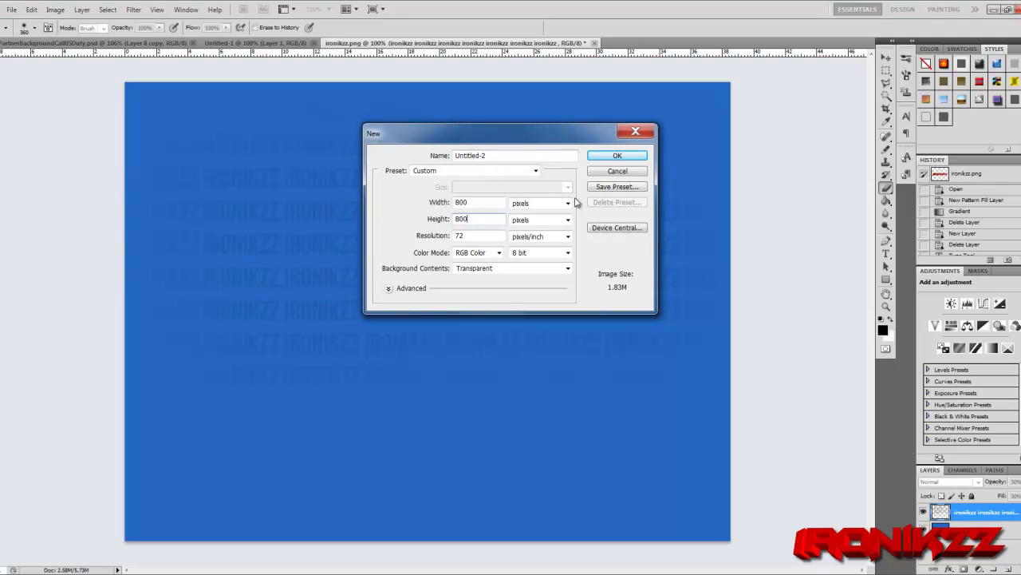
left_click(616, 155)
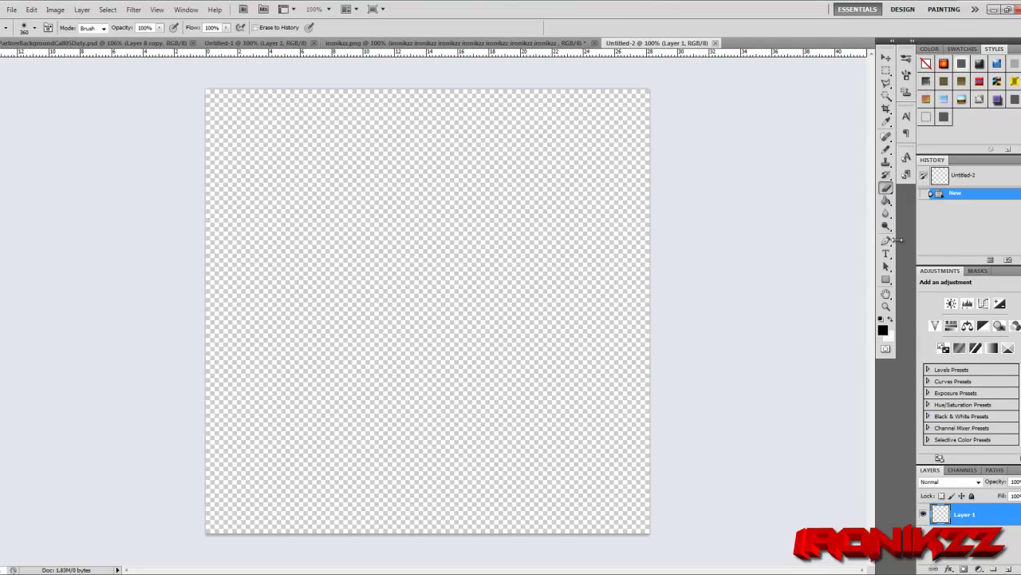
Fill the canvas with bright blue #3a8dff using the Paint Bucket.
key("i")
left_click(883, 333)
left_click_drag(790, 361, 782, 357)
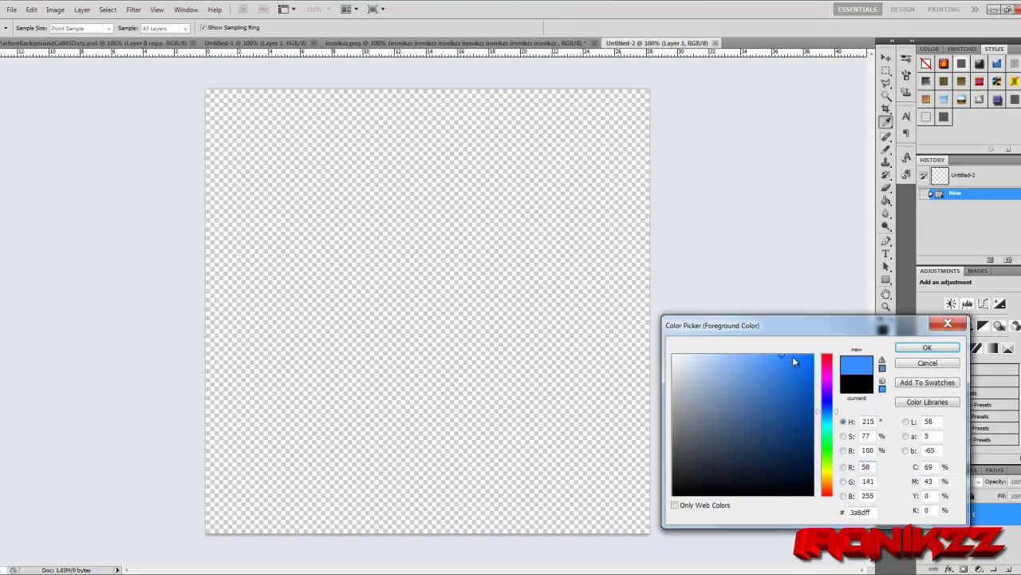
left_click(928, 347)
key("e")
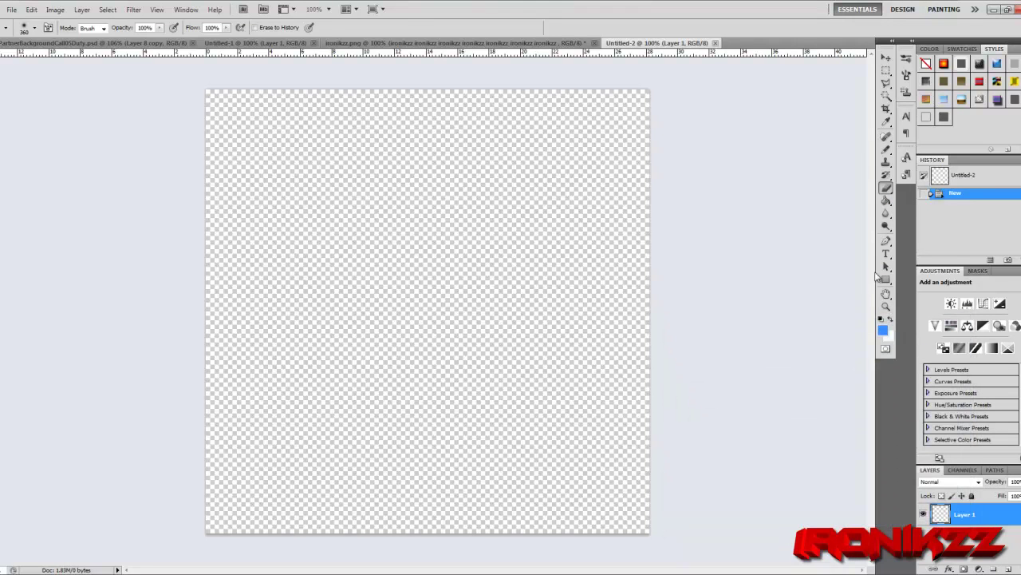
left_click(886, 199)
left_click(412, 196)
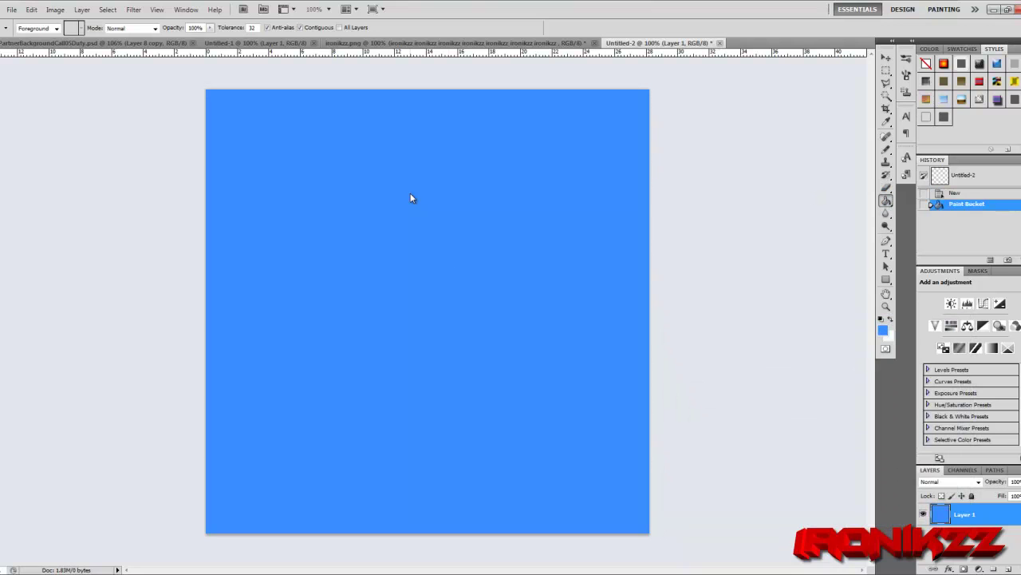
Add a new empty layer above the fill and set the foreground colour to black.
left_click(1008, 568)
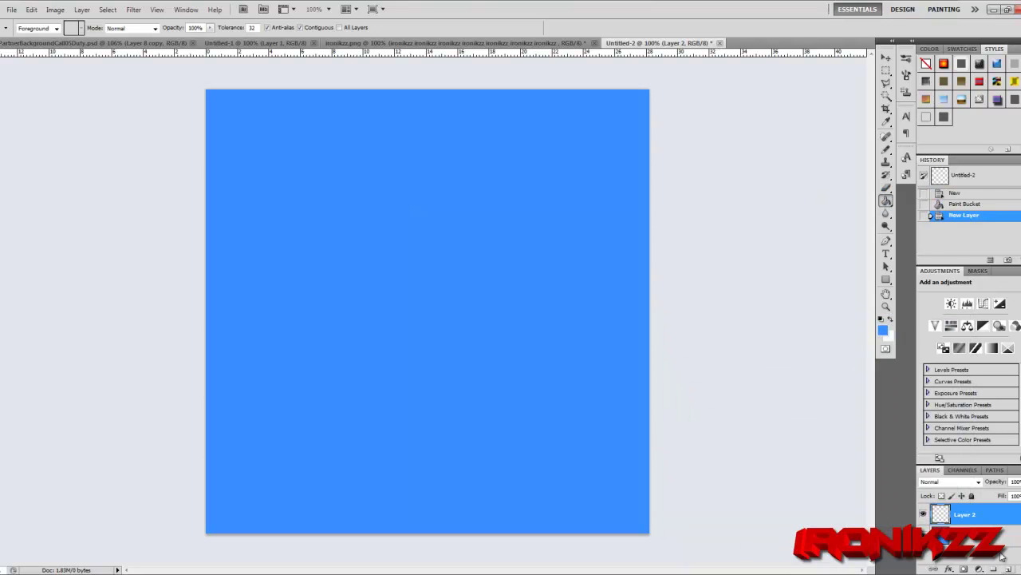
left_click(884, 330)
left_click(751, 483)
left_click(743, 445)
left_click(673, 493)
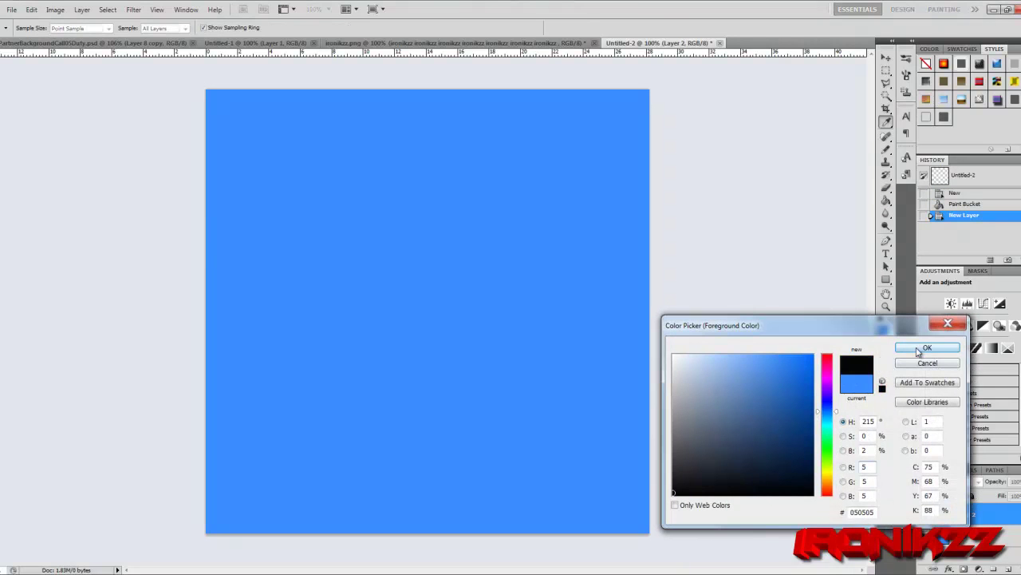
left_click(919, 351)
left_click(886, 253)
Start a text line on the canvas reading IRONIKZZ followed by four more ironikzz words.
left_click(319, 228)
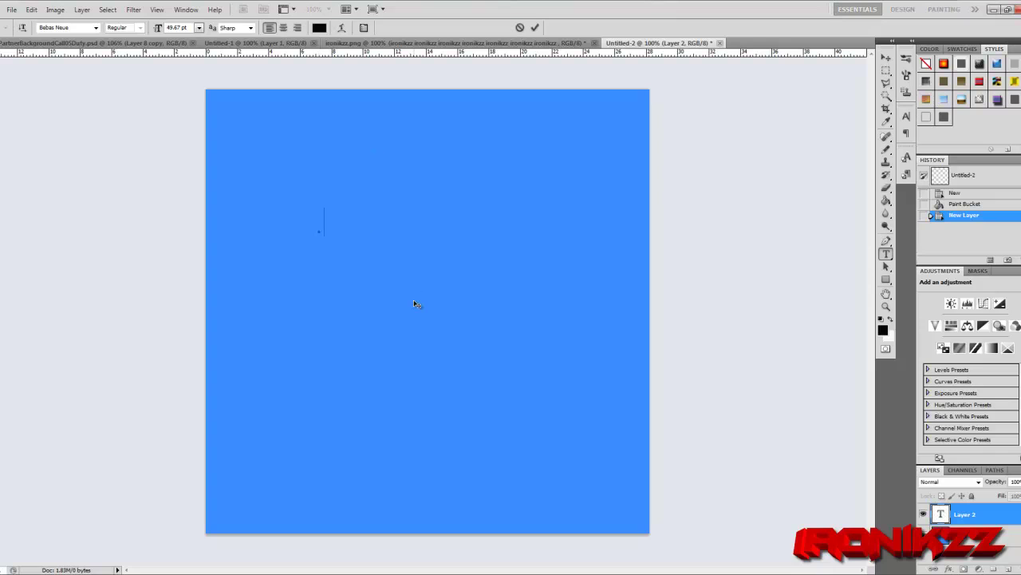
type("IRONIKZZ")
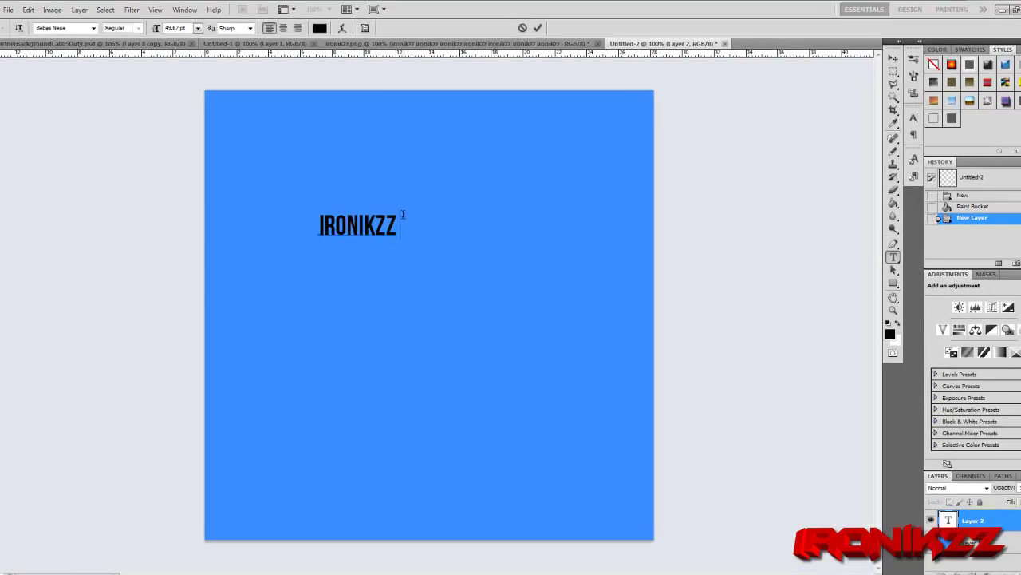
left_click_drag(407, 255, 290, 260)
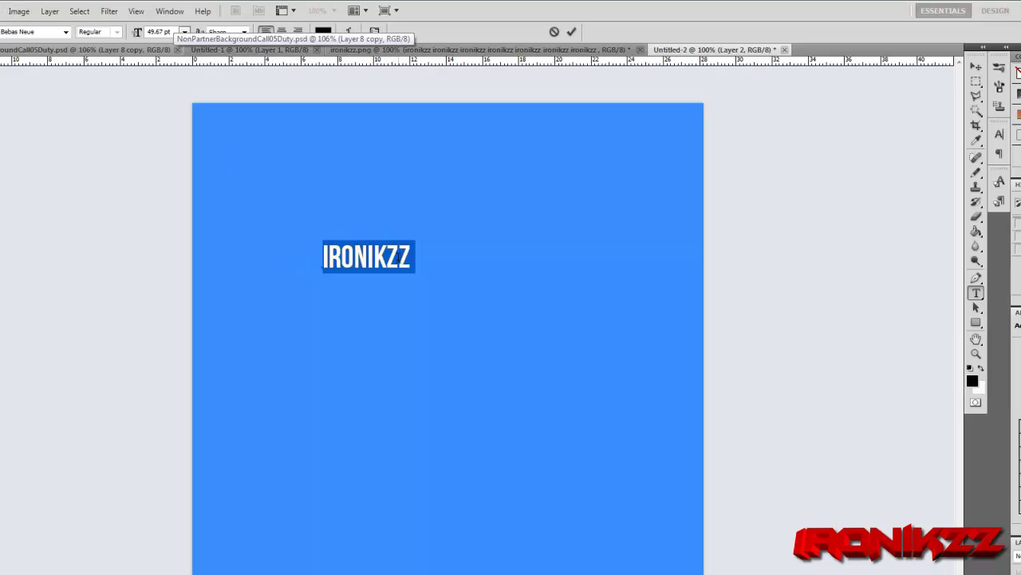
left_click(421, 258)
type("ironikzz ironikzz ironikzz ironikzz")
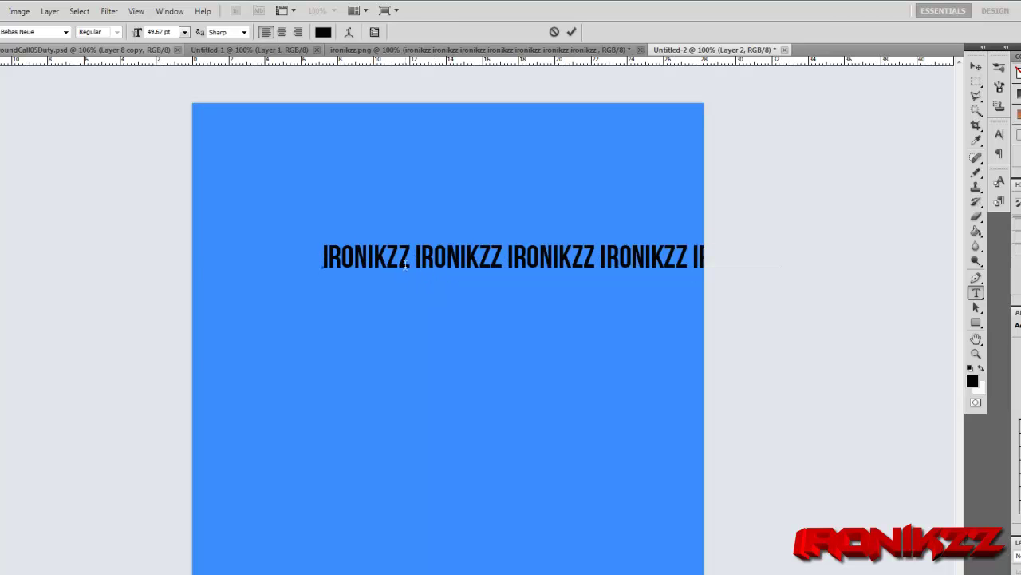
Copy an IRONIKZZ word and paste it at the end of the line via the Edit menu.
left_click_drag(410, 249, 350, 253)
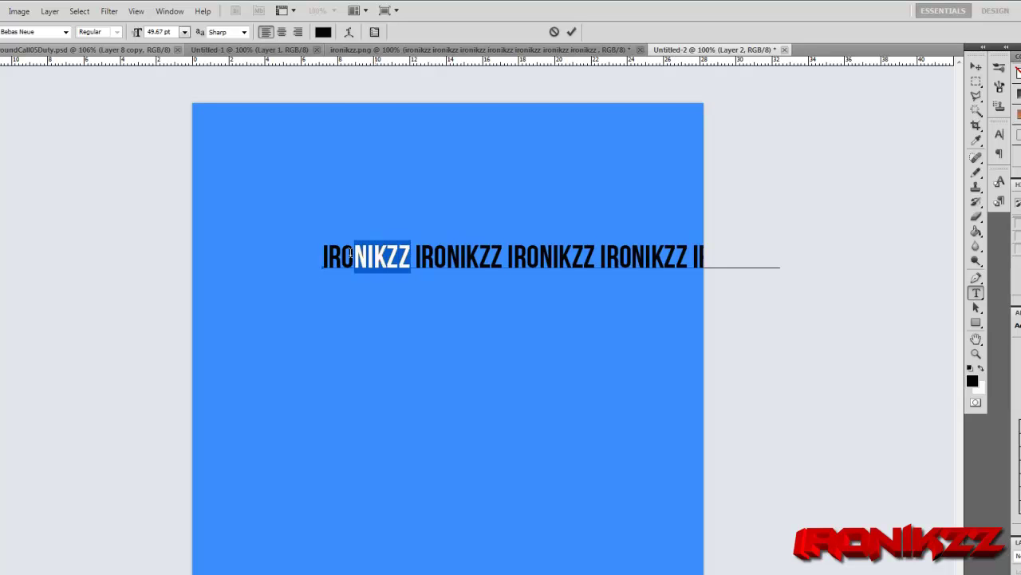
left_click(418, 256)
double_click(418, 256)
left_click(399, 253)
left_click_drag(507, 255, 323, 255)
left_click(411, 255)
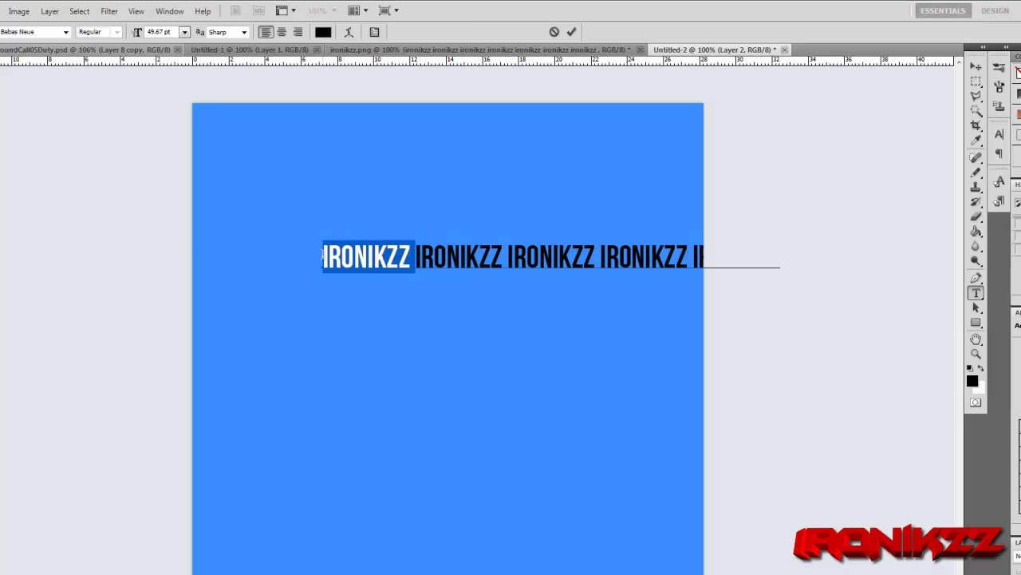
left_click(2, 11)
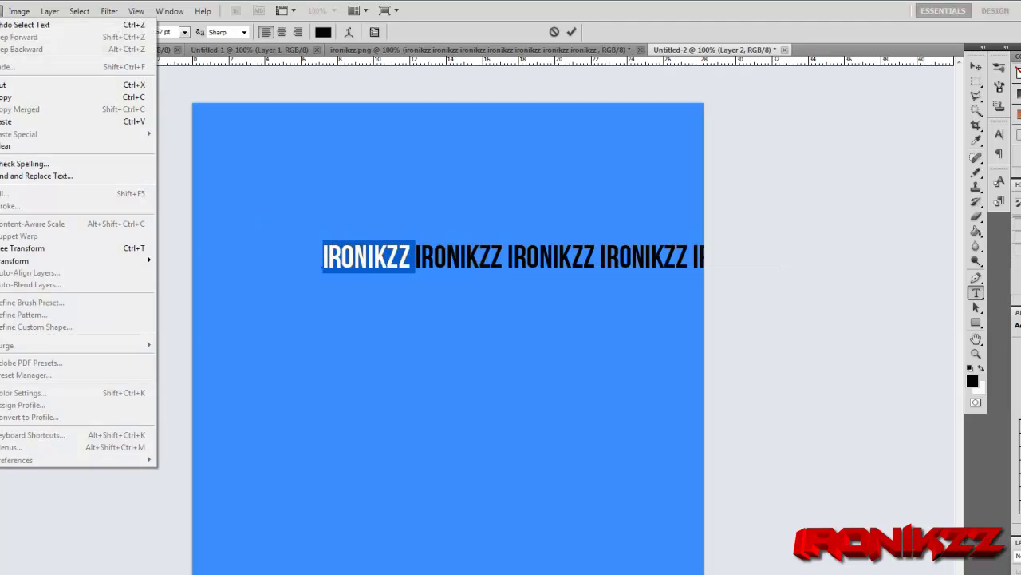
left_click(34, 99)
left_click(787, 255)
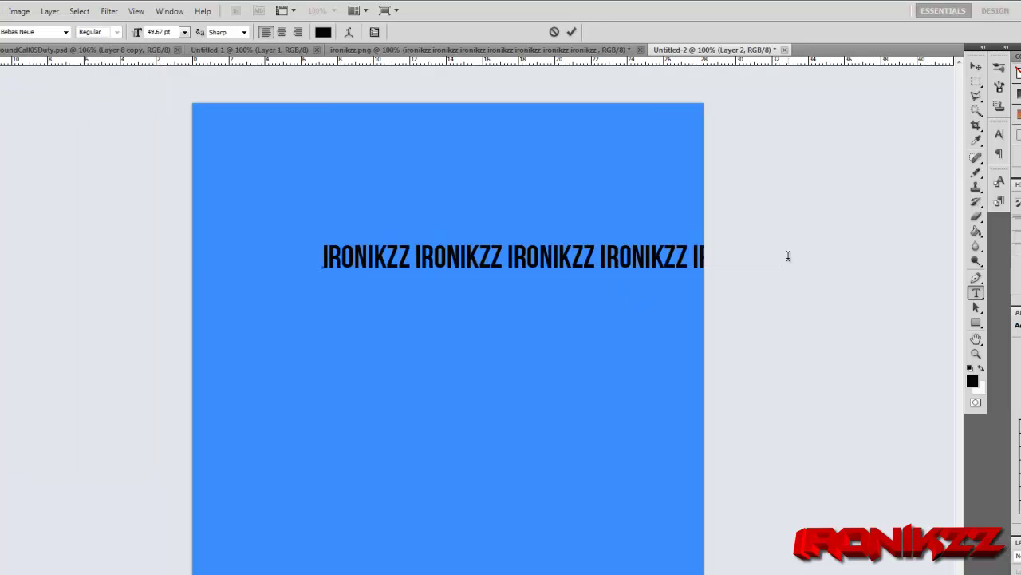
left_click(3, 11)
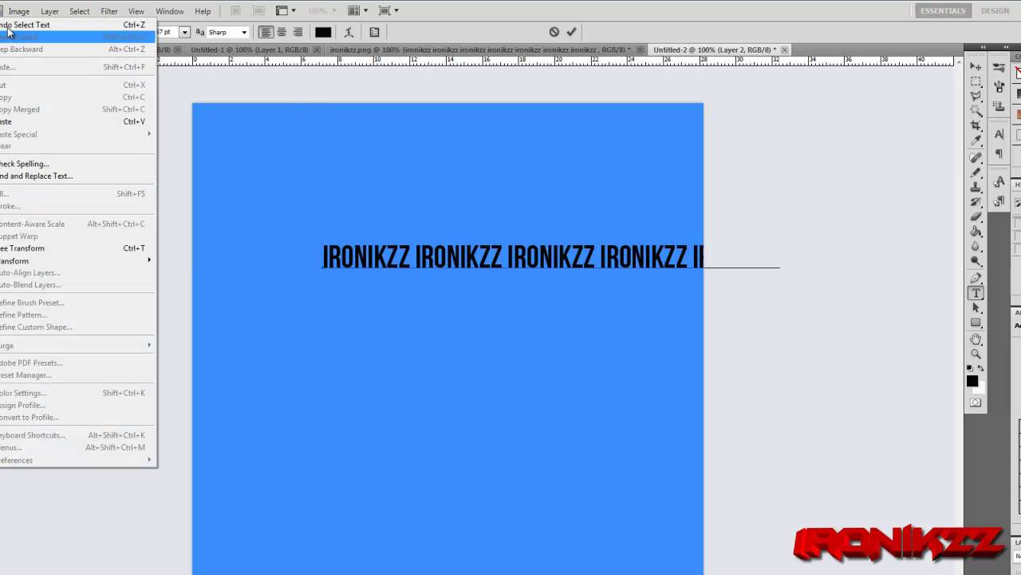
left_click(71, 120)
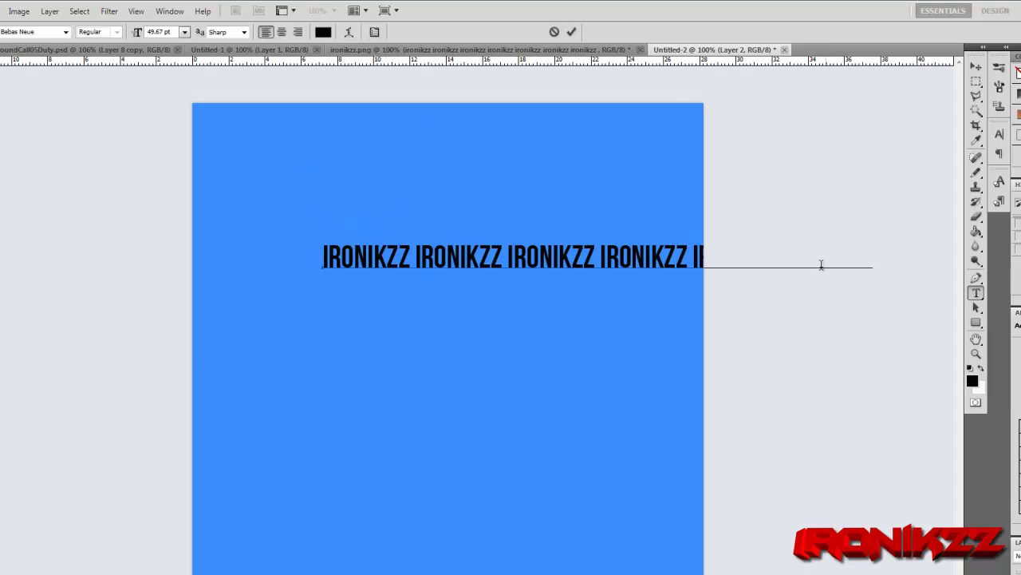
Paste IRONIKZZ words onto a second and third text line.
key("Return")
key("ctrl")
key("ctrl+v")
key("ctrl+v")
key("ctrl+v")
key("ctrl+v")
key("ctrl+v")
key("ctrl+v")
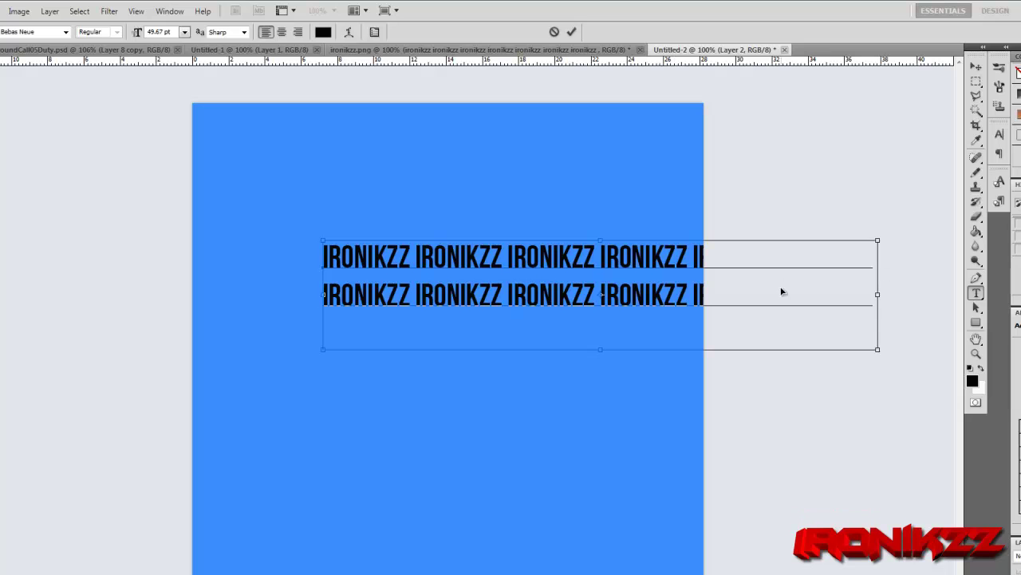
key("ctrl+v")
key("ctrl+v")
key("ctrl+v")
key("ctrl+v")
key("ctrl+v")
Copy the IRONIKZZ lines and paste full rows until there are nine rows.
left_click_drag(881, 332, 266, 350)
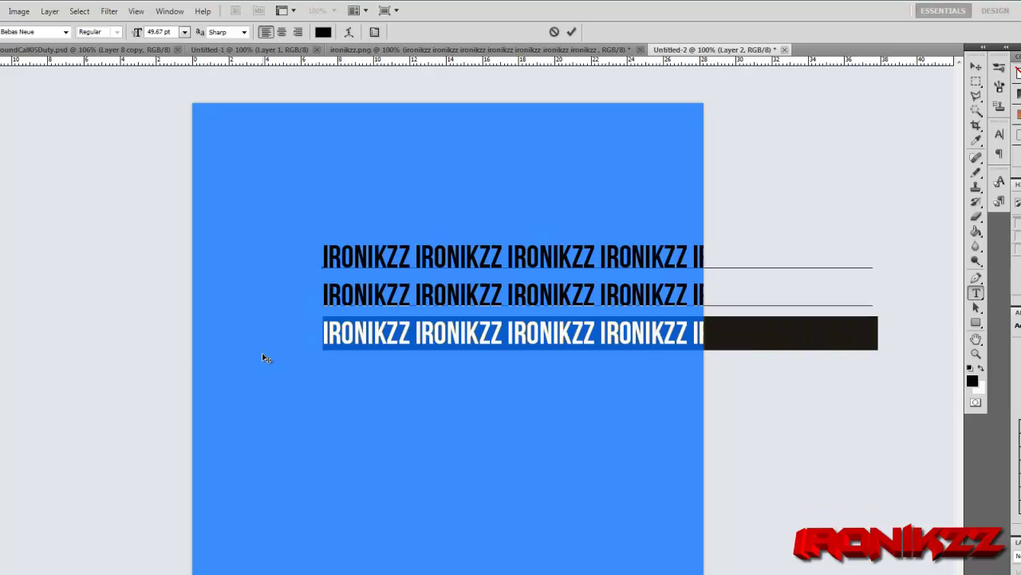
key("ctrl")
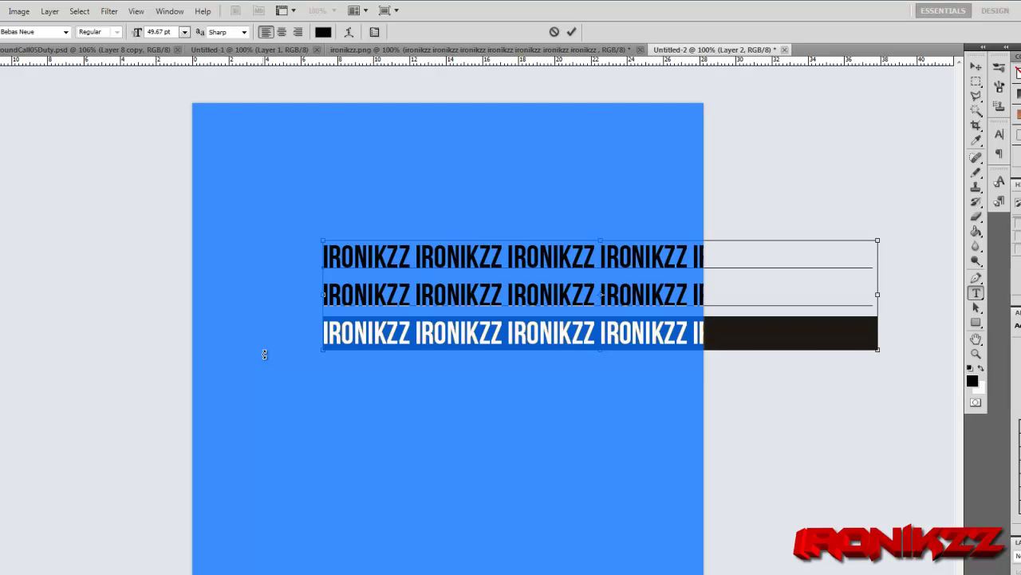
left_click(878, 322)
key("Return")
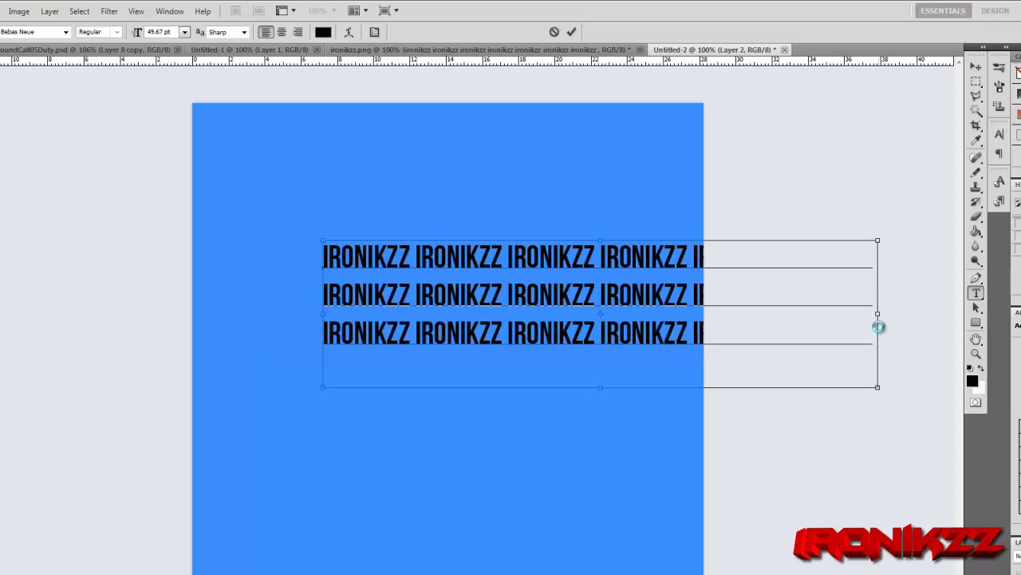
key("ctrl+v")
key("Return")
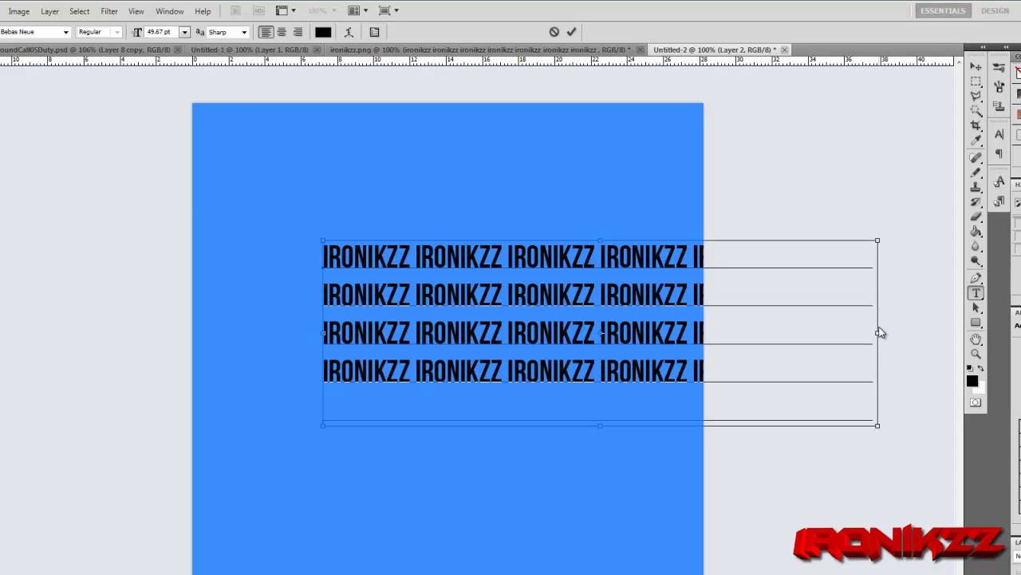
key("ctrl+v")
key("Return")
key("ctrl+v")
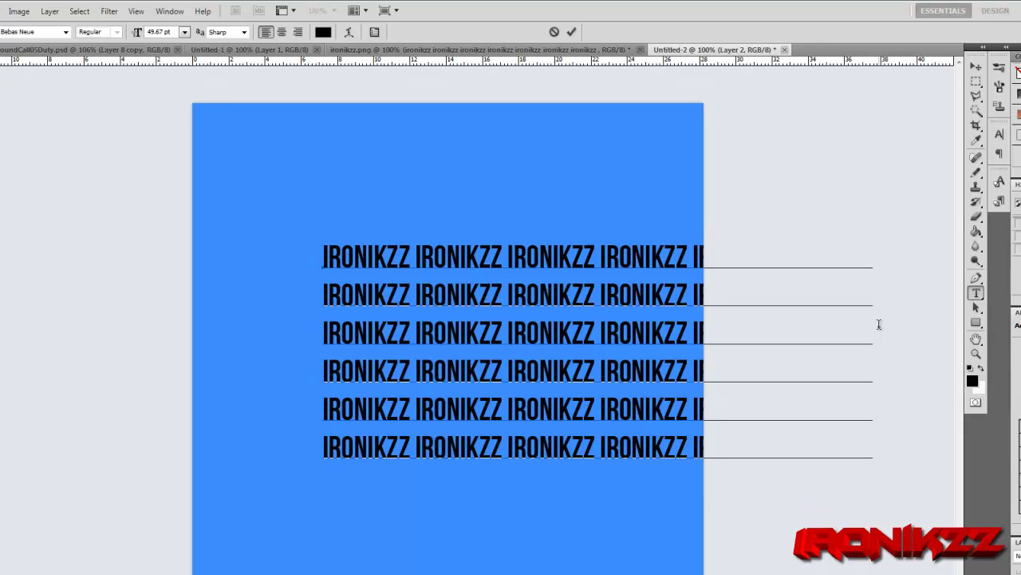
key("Return")
key("ctrl+v")
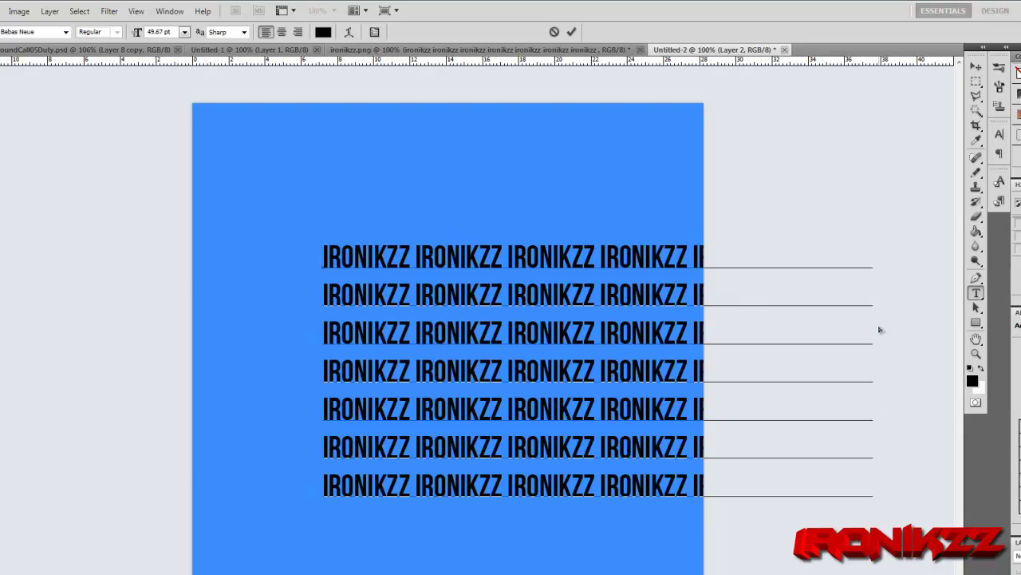
key("ctrl+v")
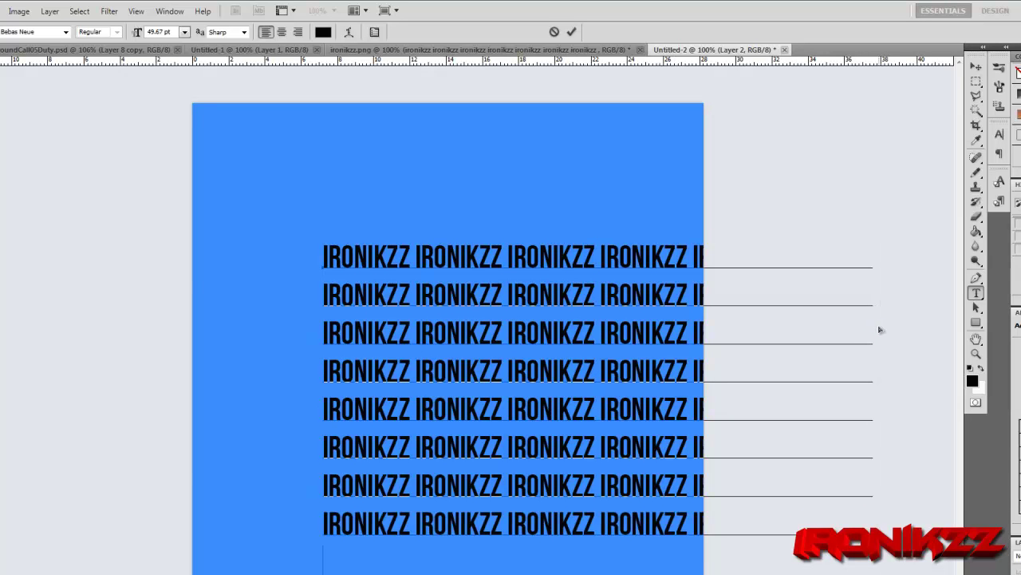
key("ctrl+v")
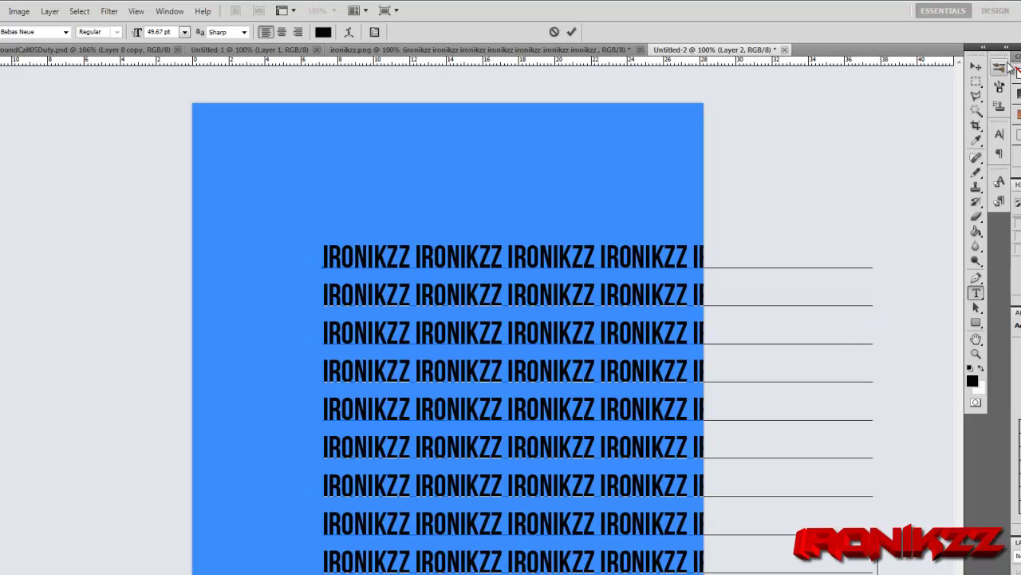
Move the nine-row IRONIKZZ block up-left over the canvas and rasterize the type layer.
left_click(976, 66)
left_click_drag(587, 439, 441, 363)
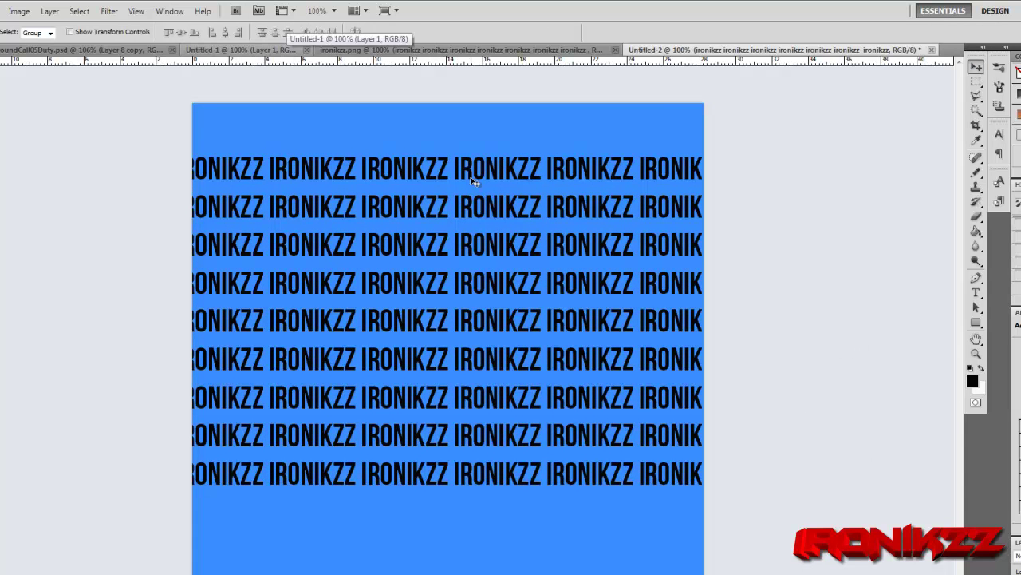
left_click_drag(549, 233, 557, 261)
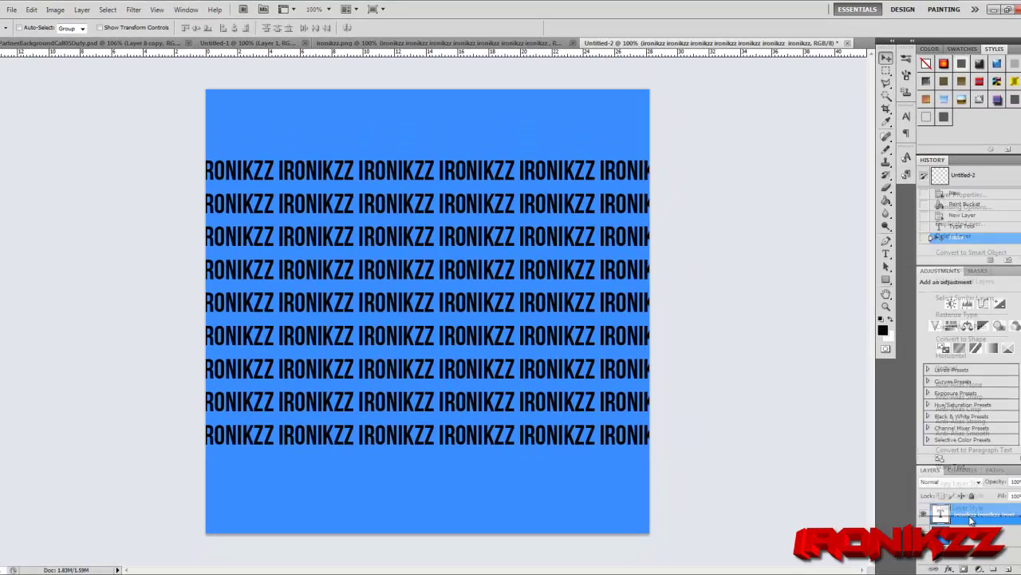
right_click(966, 518)
left_click(957, 314)
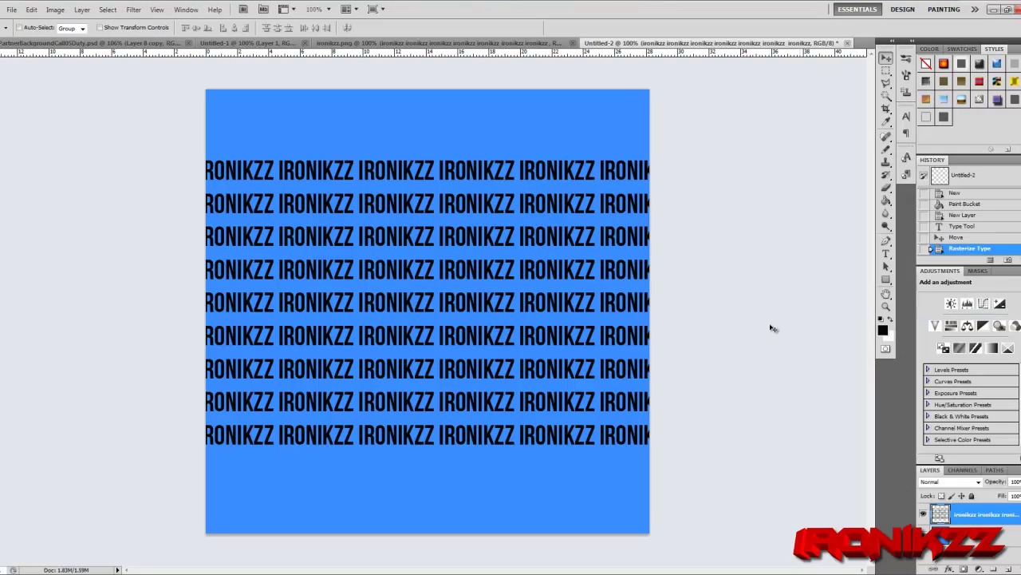
Erase the outer edges of the IRONIKZZ pattern with a large brush, then nudge the layer into place.
left_click(886, 187)
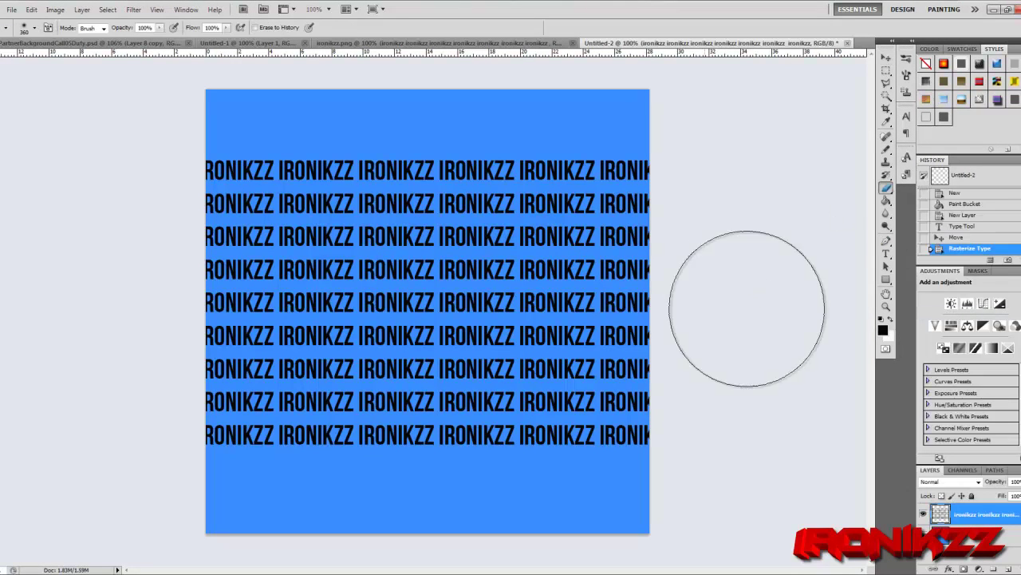
mouse_move(676, 201)
left_mouse_down()
mouse_move(680, 157)
mouse_move(698, 272)
mouse_move(663, 483)
mouse_move(656, 102)
mouse_move(676, 233)
mouse_move(650, 413)
mouse_move(538, 521)
mouse_move(345, 529)
mouse_move(548, 527)
mouse_move(609, 496)
mouse_move(337, 551)
mouse_move(306, 540)
mouse_move(460, 522)
mouse_move(446, 537)
mouse_move(230, 503)
mouse_move(179, 476)
mouse_move(146, 314)
mouse_move(165, 75)
mouse_move(118, 317)
mouse_move(126, 479)
mouse_move(124, 386)
mouse_move(220, 133)
mouse_move(192, 210)
mouse_move(168, 440)
mouse_move(185, 323)
mouse_move(346, 187)
mouse_move(459, 197)
mouse_move(646, 252)
mouse_move(663, 360)
mouse_move(657, 332)
mouse_move(529, 146)
mouse_move(234, 104)
mouse_move(201, 131)
mouse_move(165, 255)
mouse_move(211, 424)
mouse_move(269, 505)
mouse_move(307, 519)
mouse_move(549, 520)
mouse_move(677, 413)
mouse_move(677, 292)
mouse_move(642, 272)
mouse_move(641, 379)
mouse_move(595, 497)
mouse_move(456, 567)
mouse_move(309, 561)
mouse_move(222, 502)
mouse_move(262, 485)
mouse_move(335, 525)
mouse_move(460, 544)
mouse_move(581, 506)
left_mouse_up()
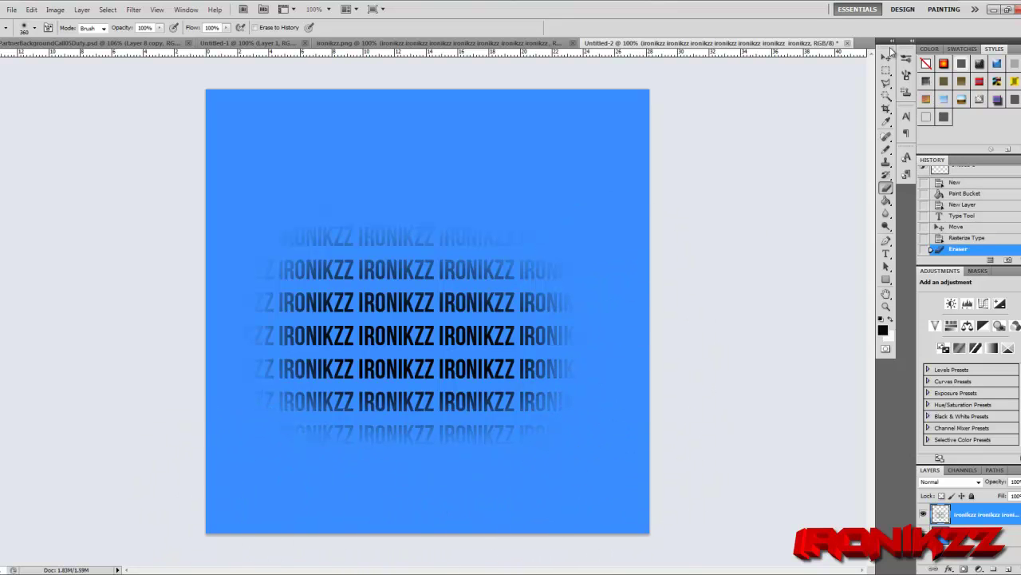
left_click(886, 58)
left_click_drag(473, 303, 471, 300)
left_click_drag(474, 297, 476, 300)
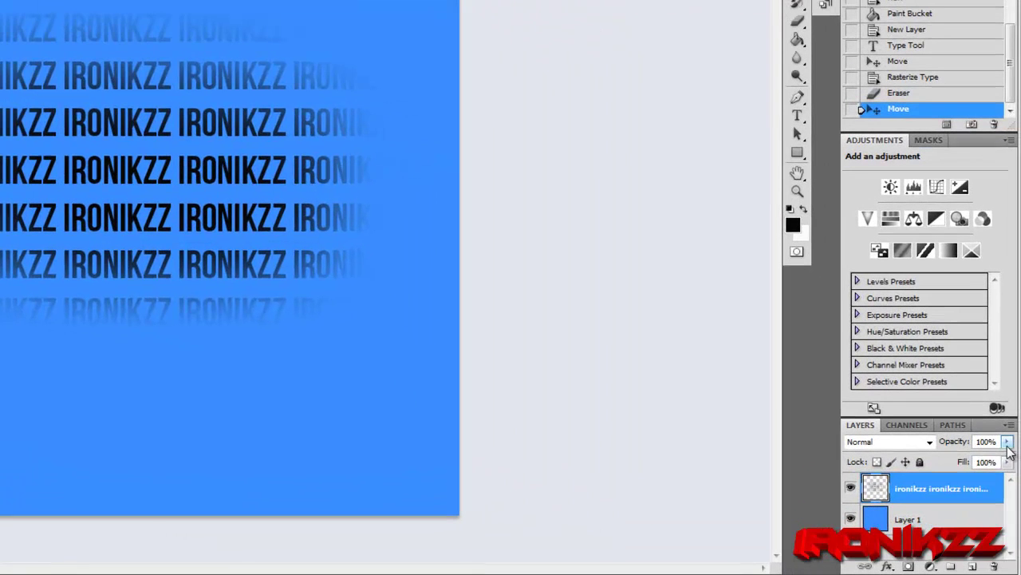
left_click(1007, 443)
Lower the IRONIKZZ layer to 52% opacity and reduce its fill to 61%.
left_click_drag(1007, 457, 979, 484)
left_click(1006, 461)
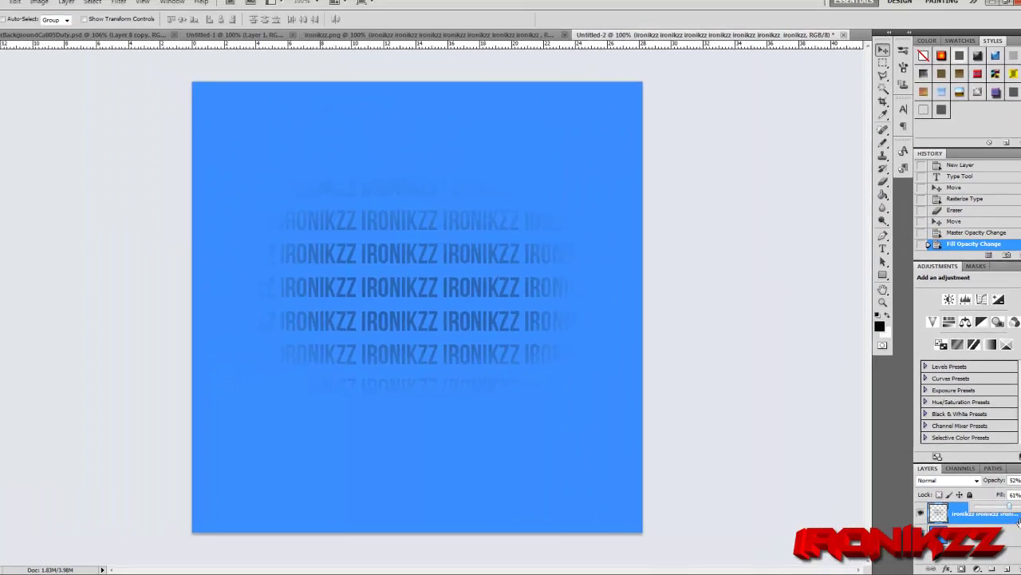
left_click(68, 112)
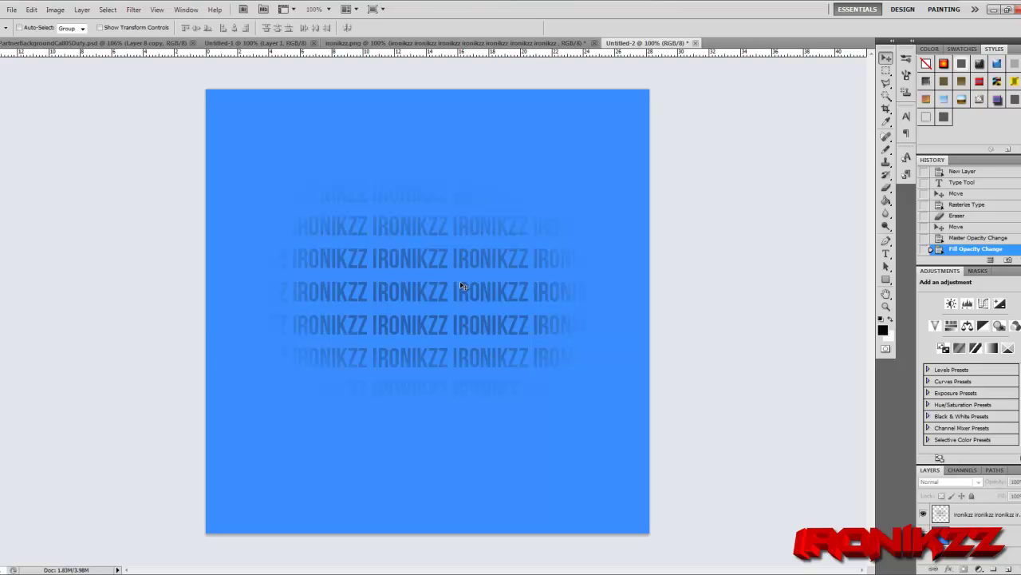
left_click(421, 240)
left_click(494, 226)
mouse_move(130, 572)
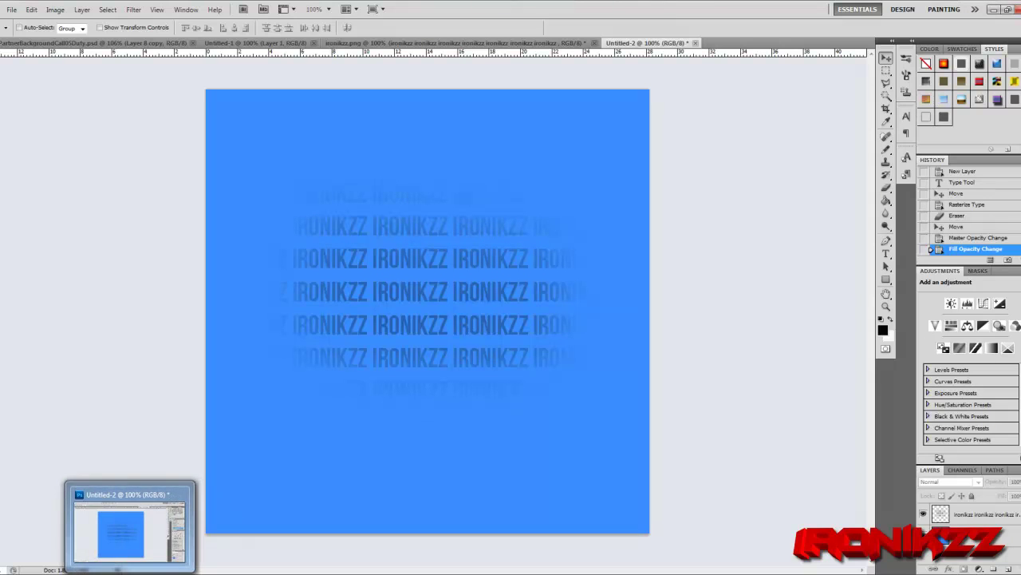
mouse_move(163, 571)
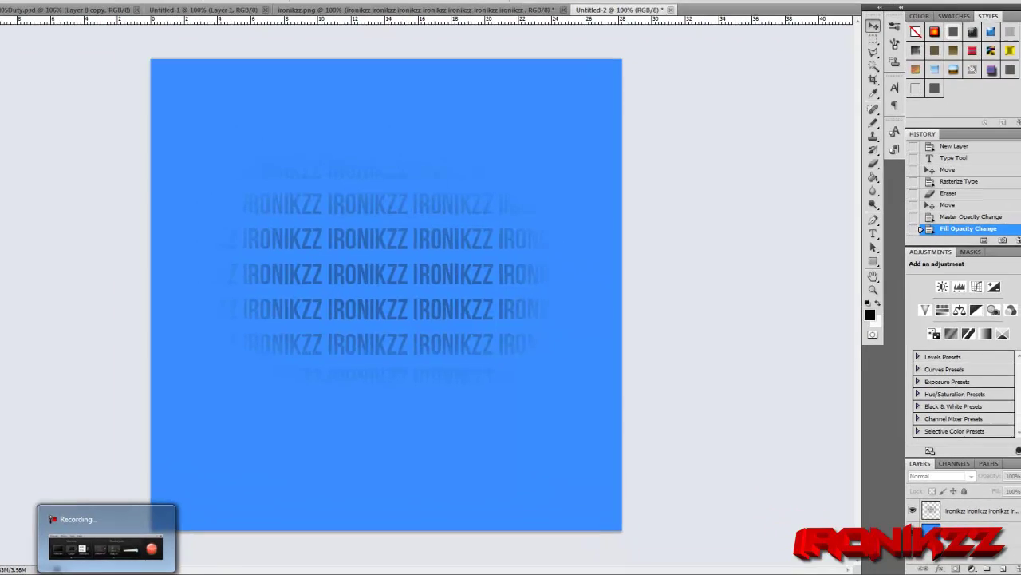
left_click(164, 547)
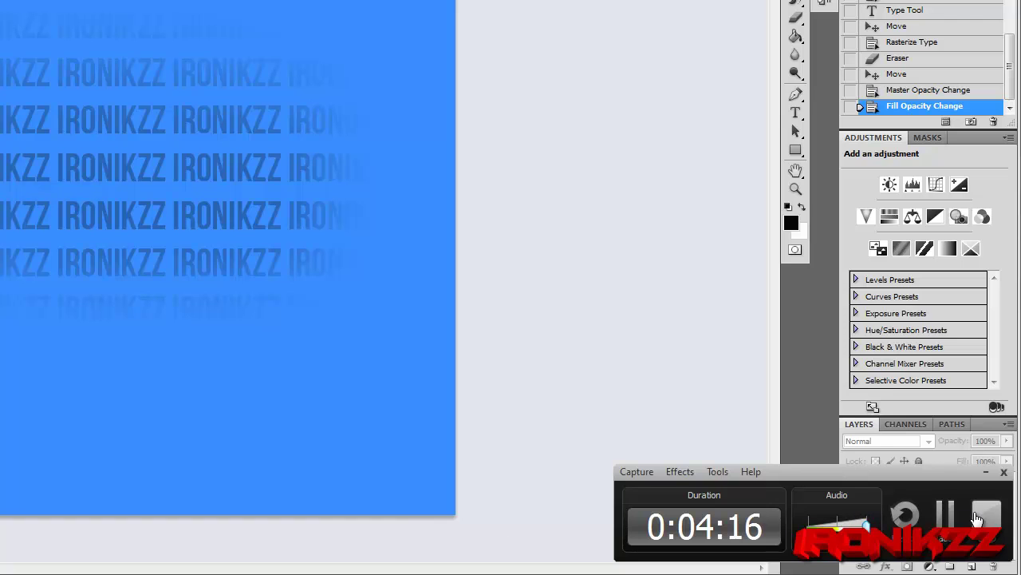